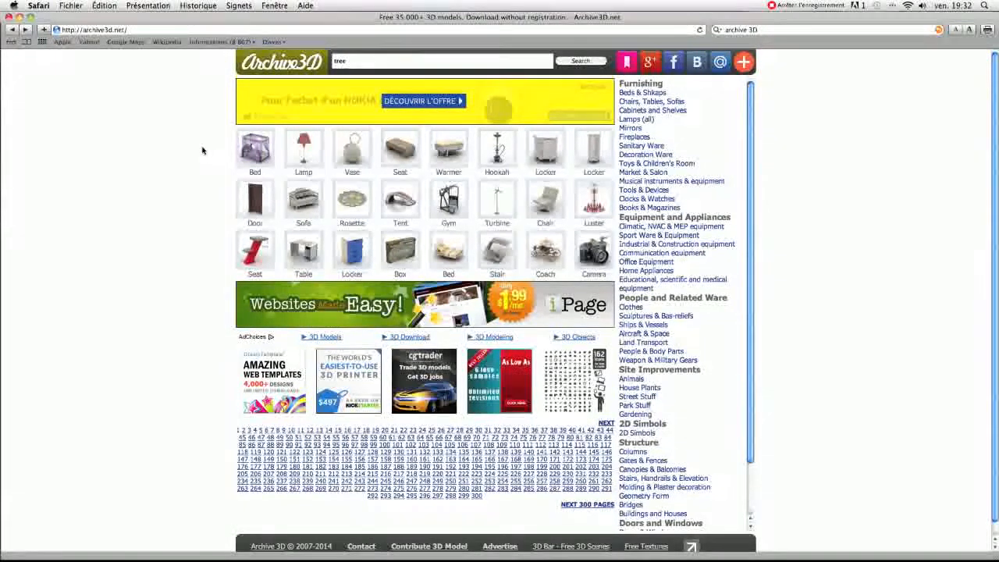
left_click(767, 29)
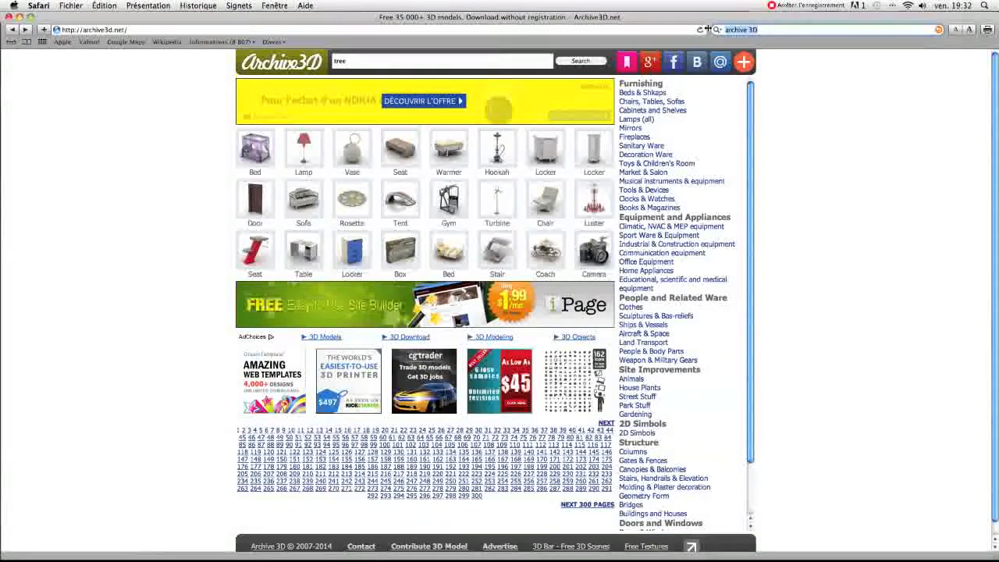
left_click(778, 68)
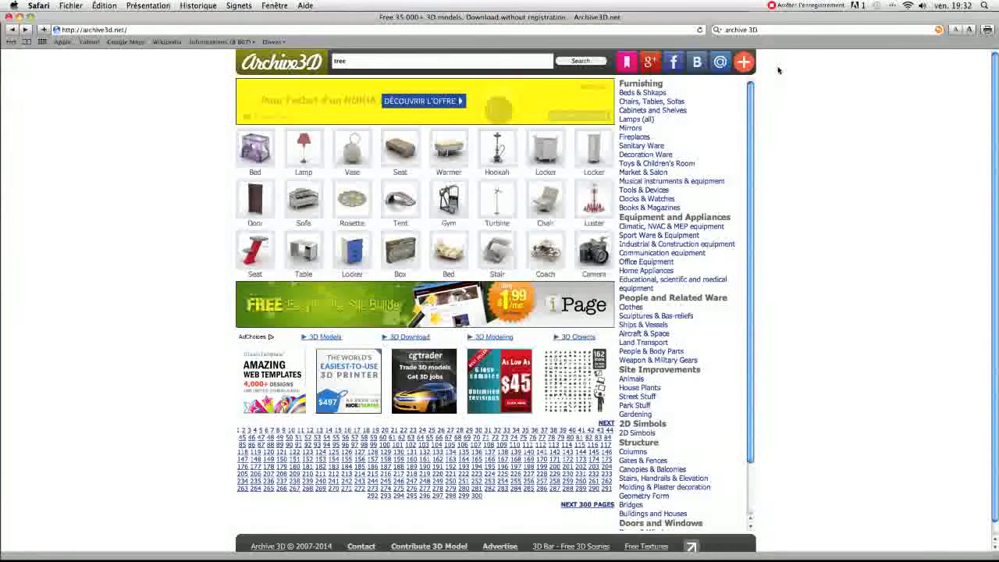
Search the Archive3D site for "tree" models.
left_click_drag(369, 63, 319, 61)
key("BackSpace")
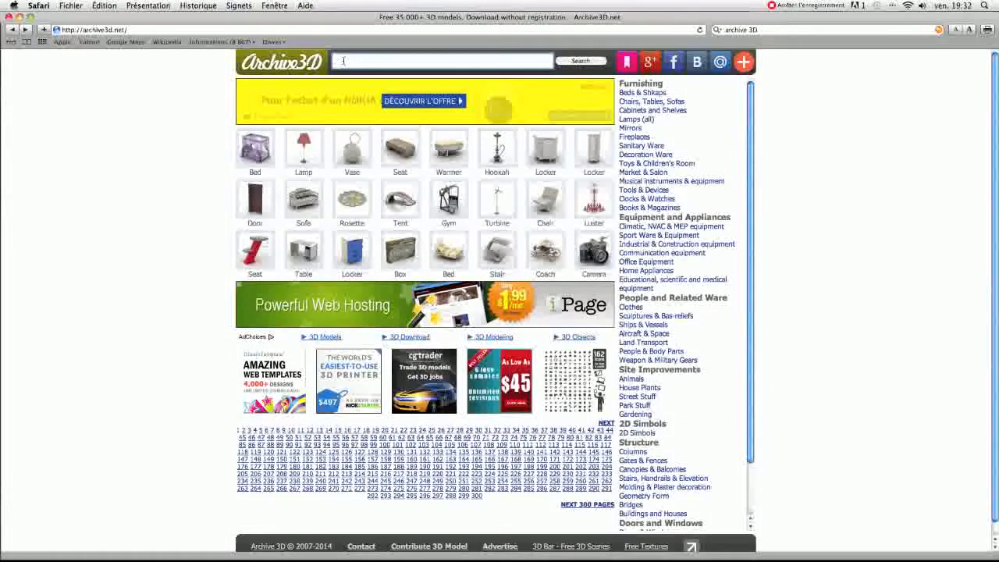
type("tree")
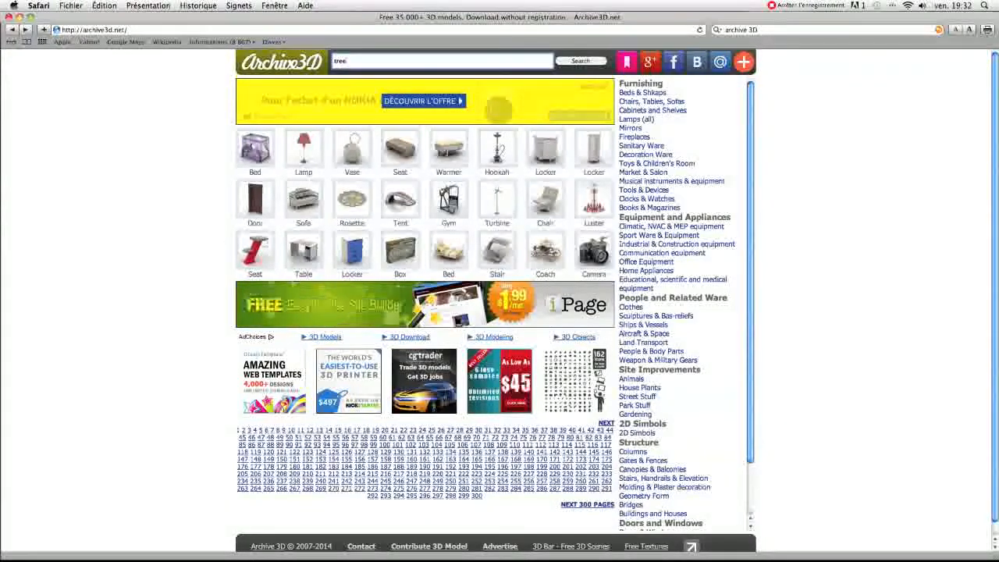
left_click(593, 62)
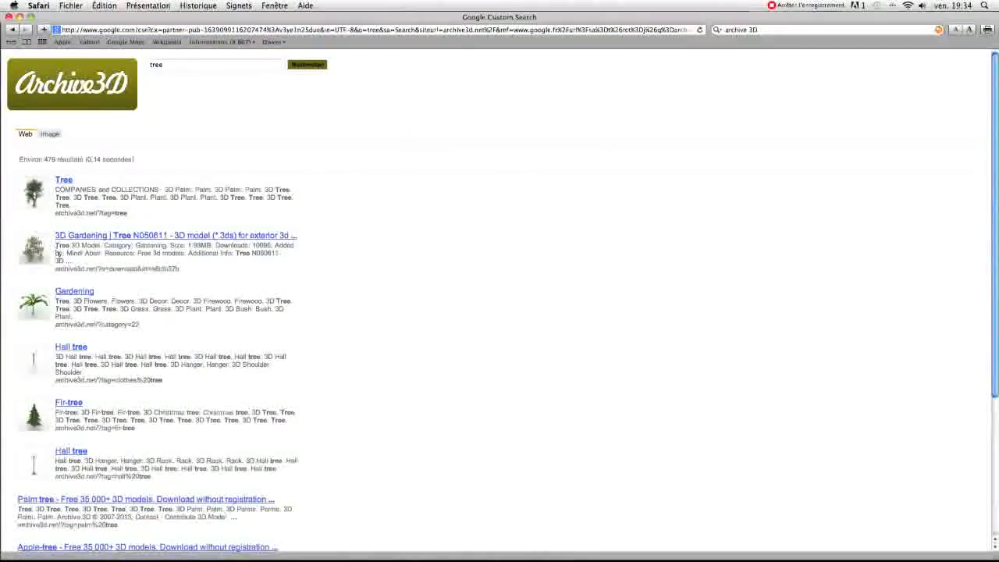
Look through the search results and open the 3D Gardening Tree N050611 model.
scroll(109, 248, "down", 10)
scroll(109, 248, "up", 10)
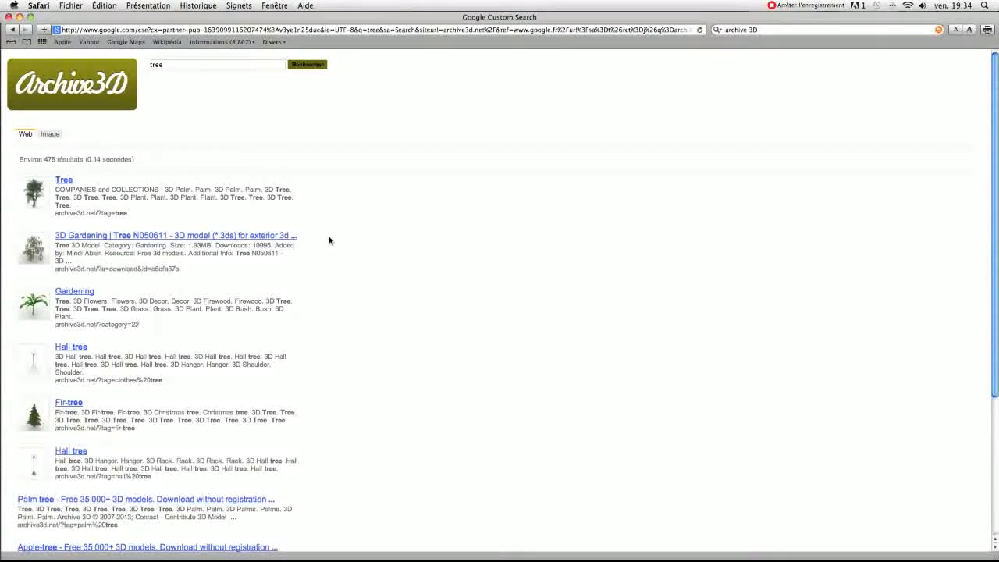
scroll(329, 240, "down", 5)
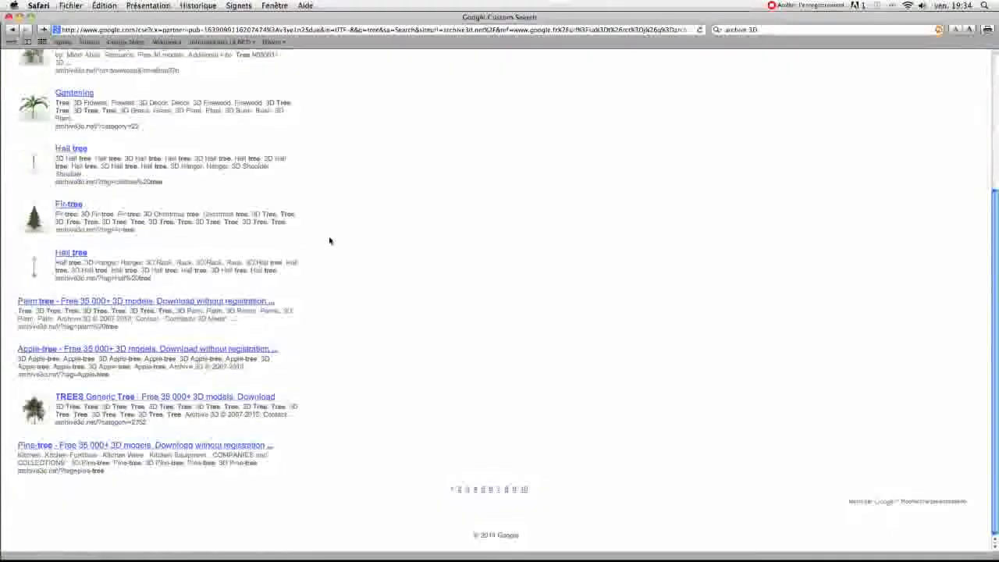
scroll(329, 240, "up", 5)
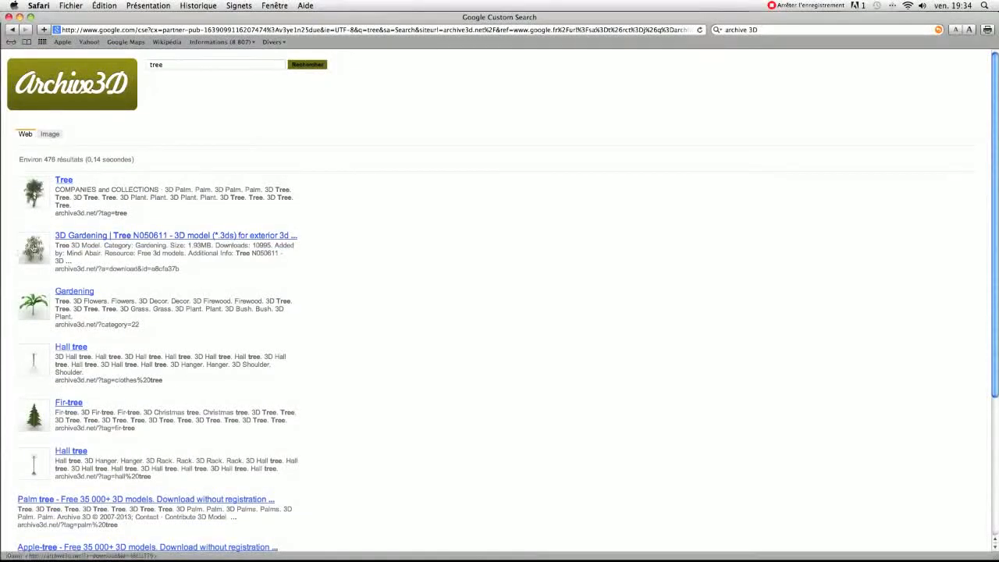
left_click(80, 238)
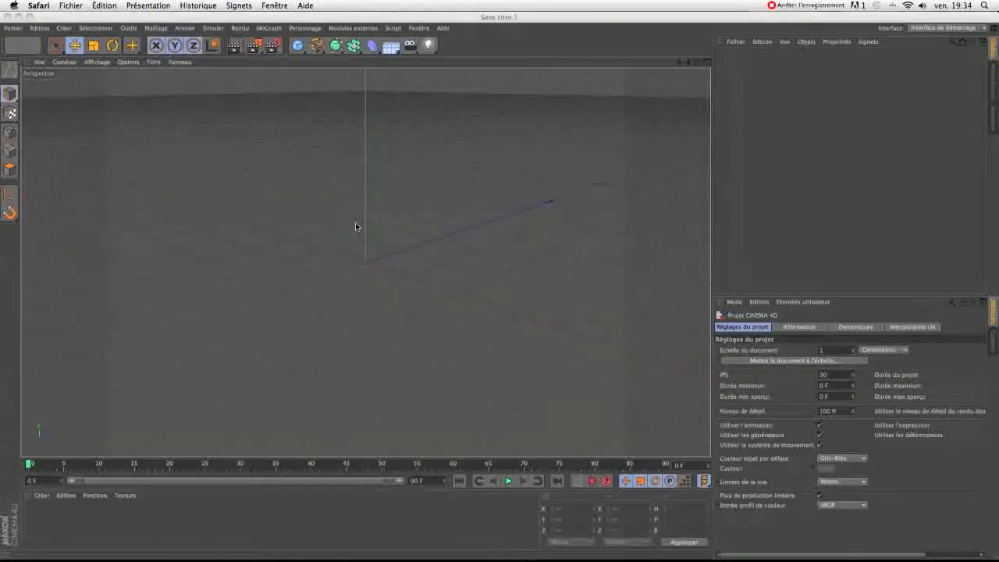
Switch to Cinema 4D and import Tree N050611.3DS from the media library, keeping the import units in centimetres.
left_click(424, 149)
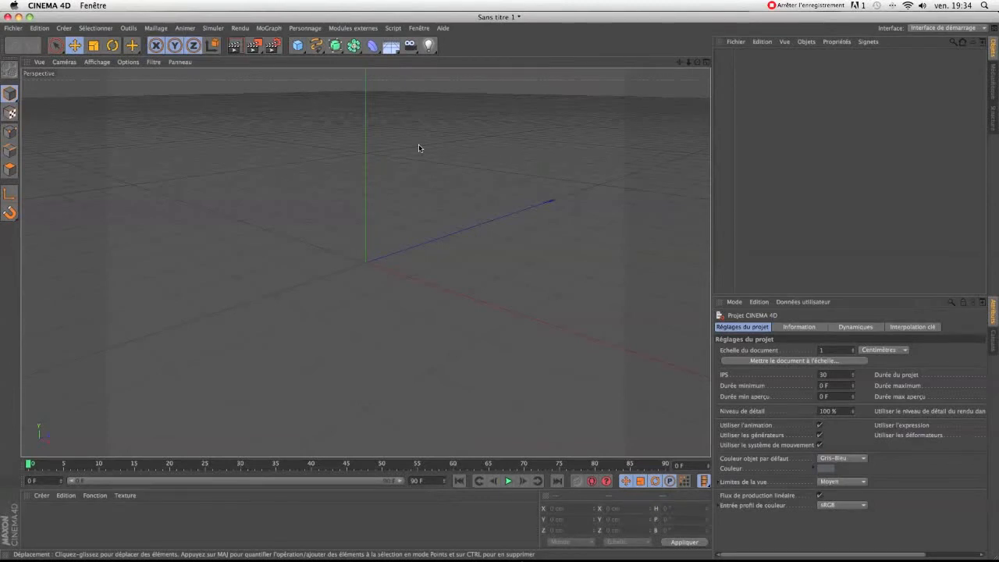
left_click(417, 29)
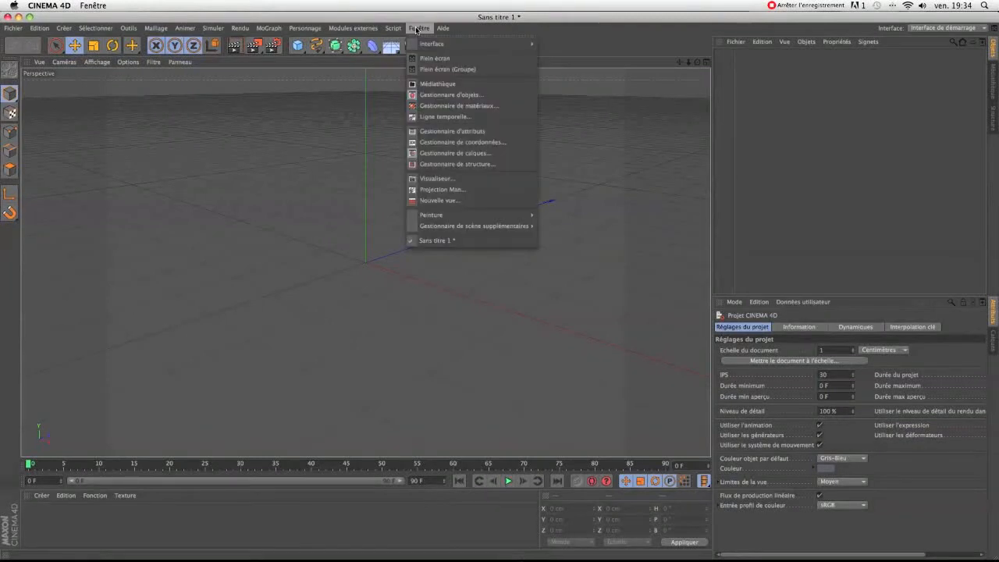
left_click(425, 84)
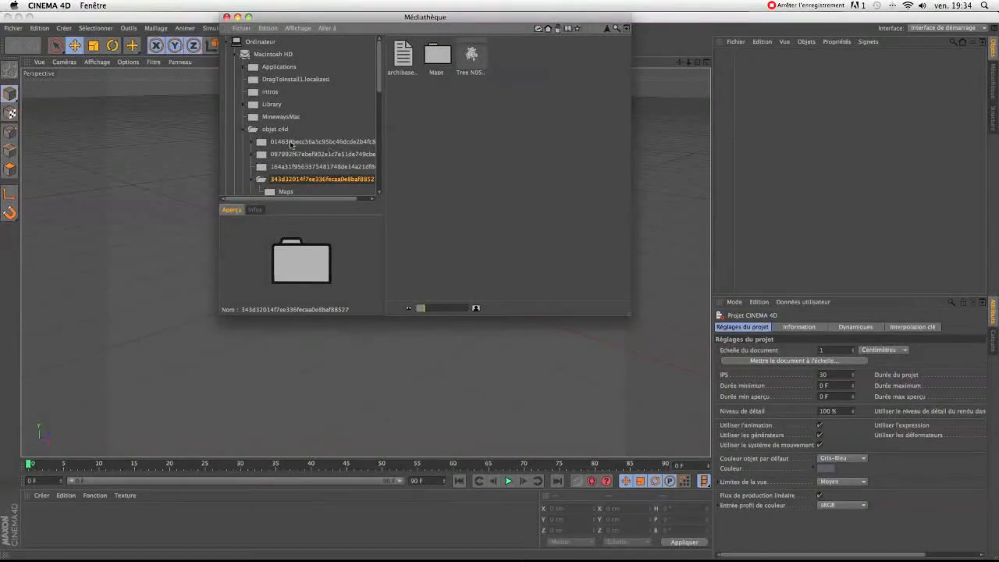
left_click(471, 56)
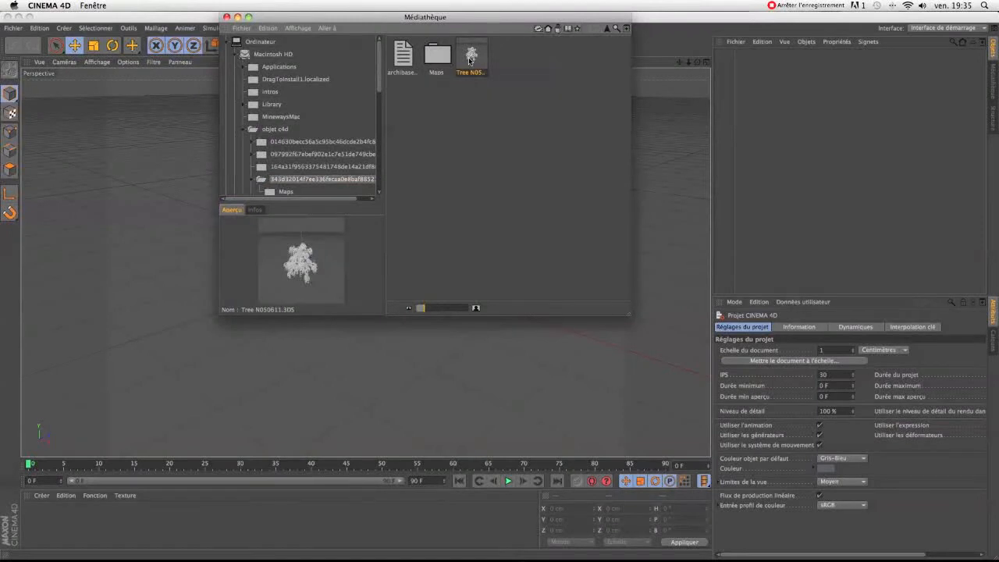
double_click(471, 58)
left_click(490, 214)
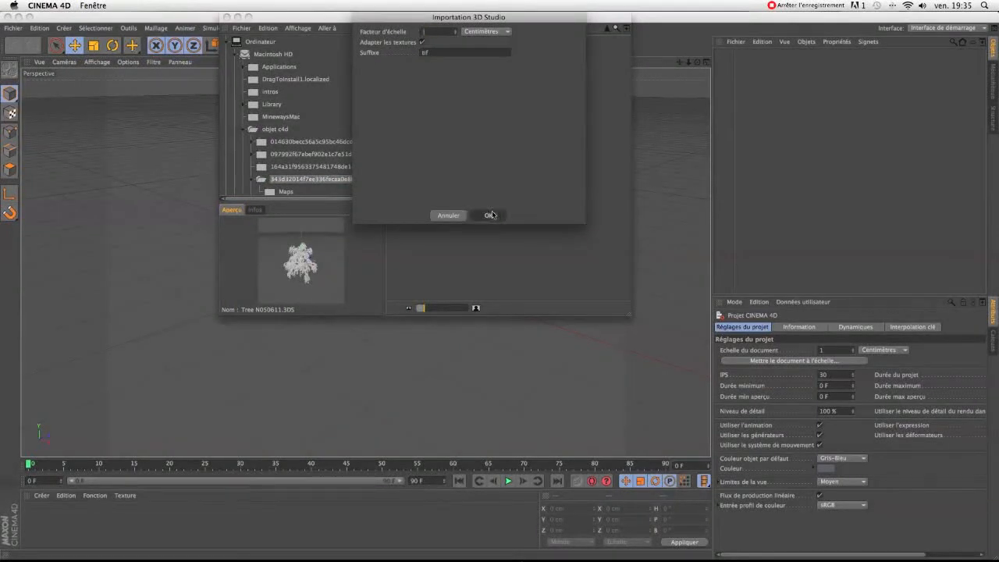
left_click(226, 17)
Delete the imported tree's wood_bark and Leaf materials.
mouse_move(697, 63)
left_mouse_down()
mouse_move(624, 26)
mouse_move(621, 50)
mouse_move(687, 52)
mouse_move(700, 67)
left_mouse_up()
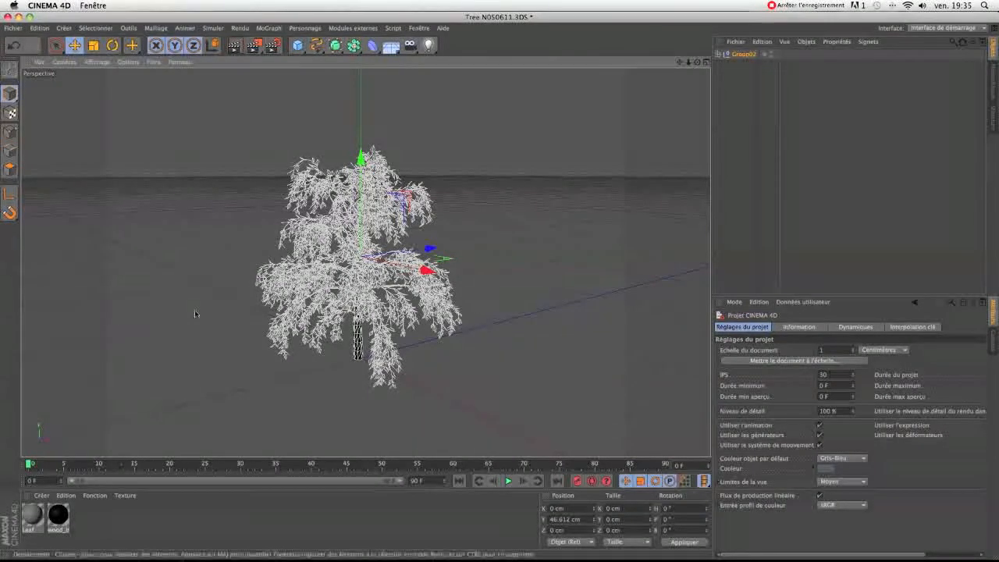
left_click_drag(696, 62, 737, 53)
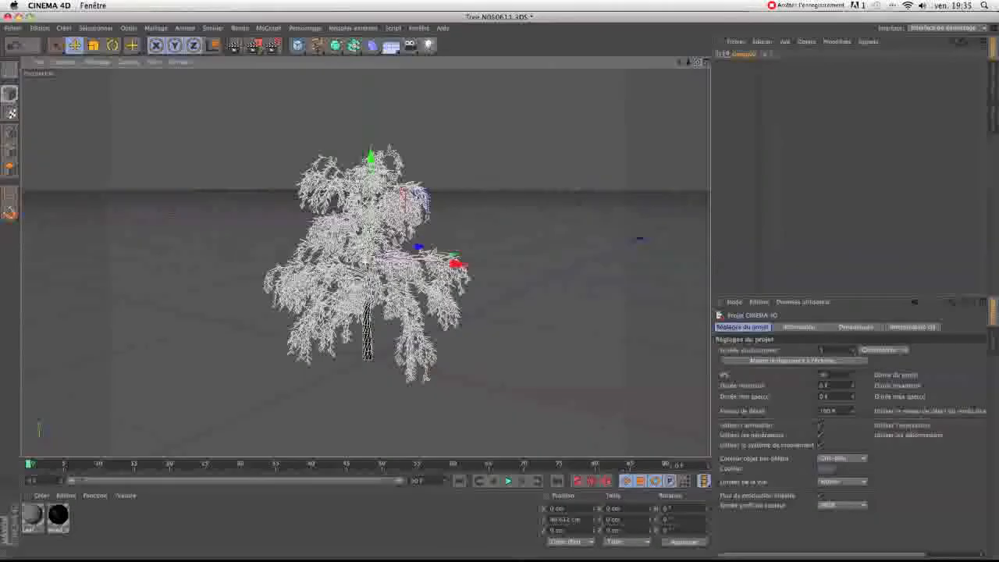
left_click_drag(93, 521, 56, 512)
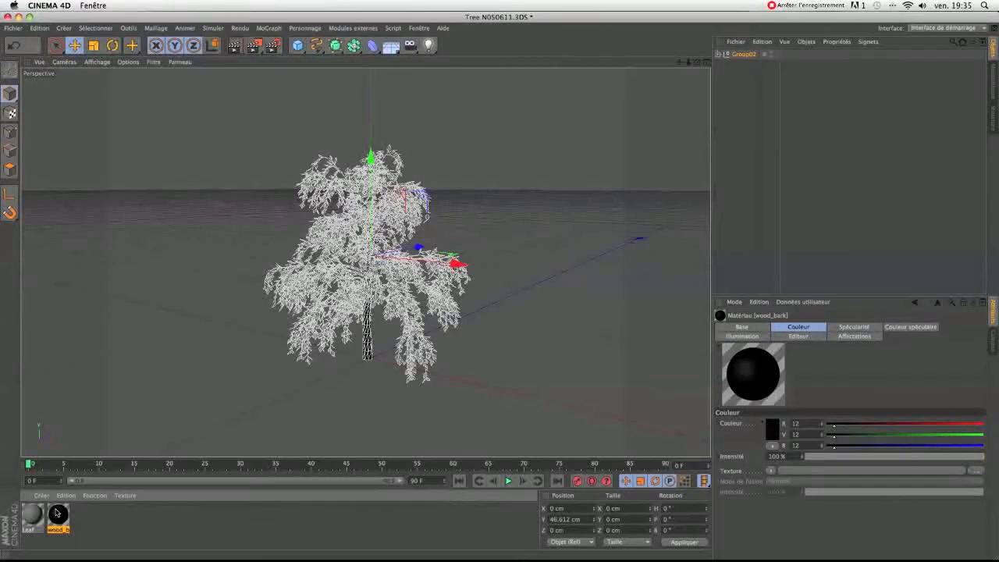
key("Delete")
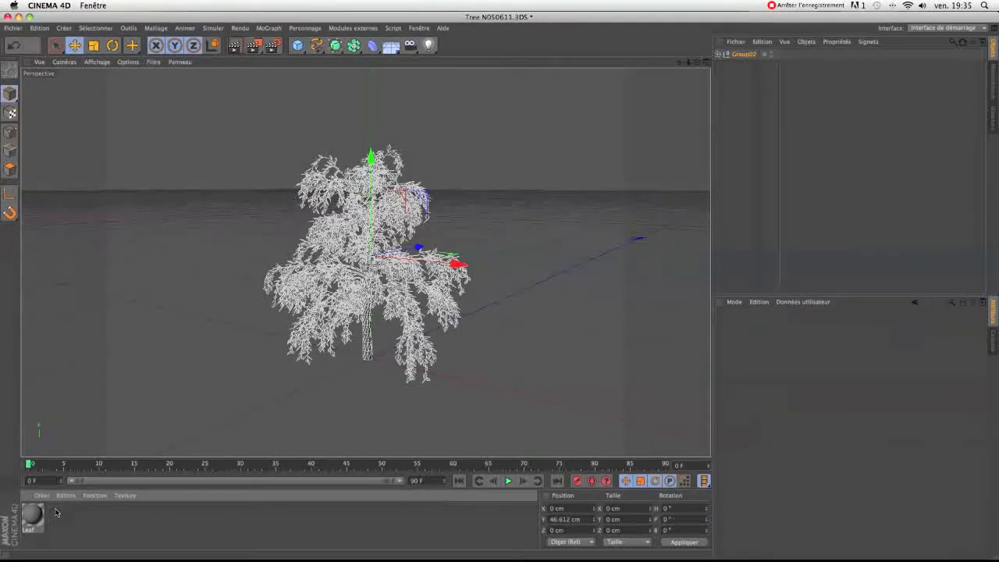
left_click(39, 512)
key("Delete")
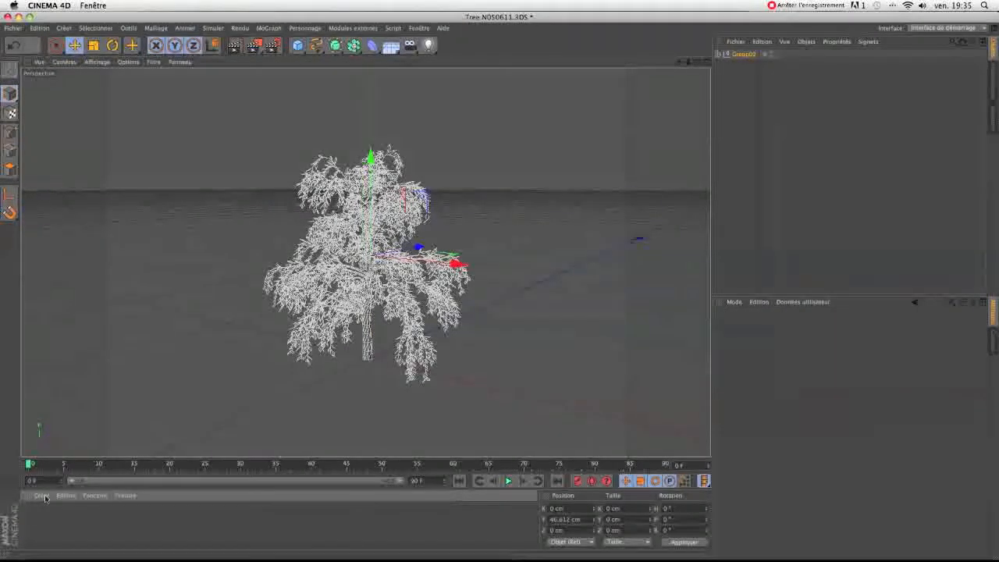
Create a new material with a leaf-green colour of about RGB 82, 108, 39 and disable its specularity.
left_click(44, 496)
left_click(69, 403)
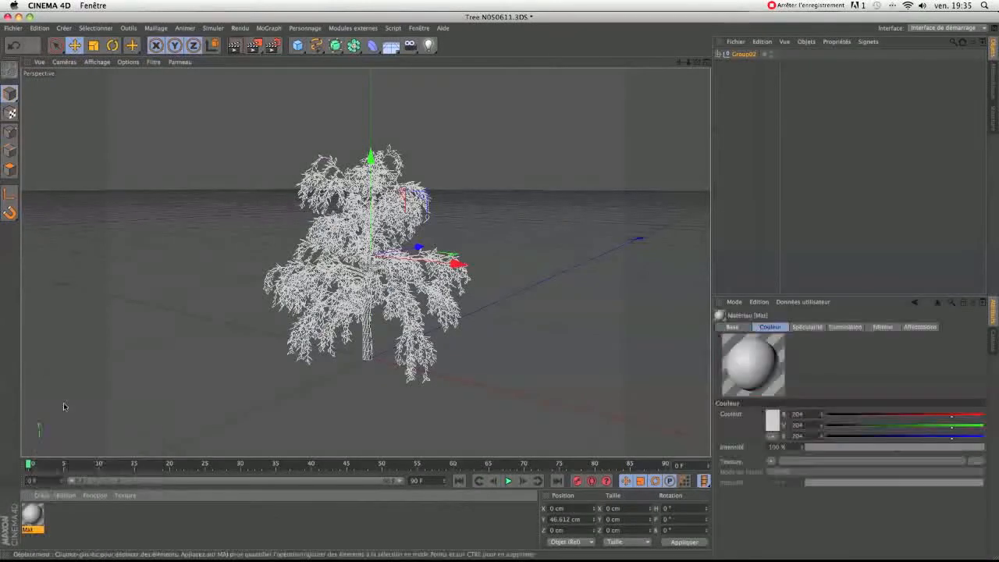
double_click(33, 514)
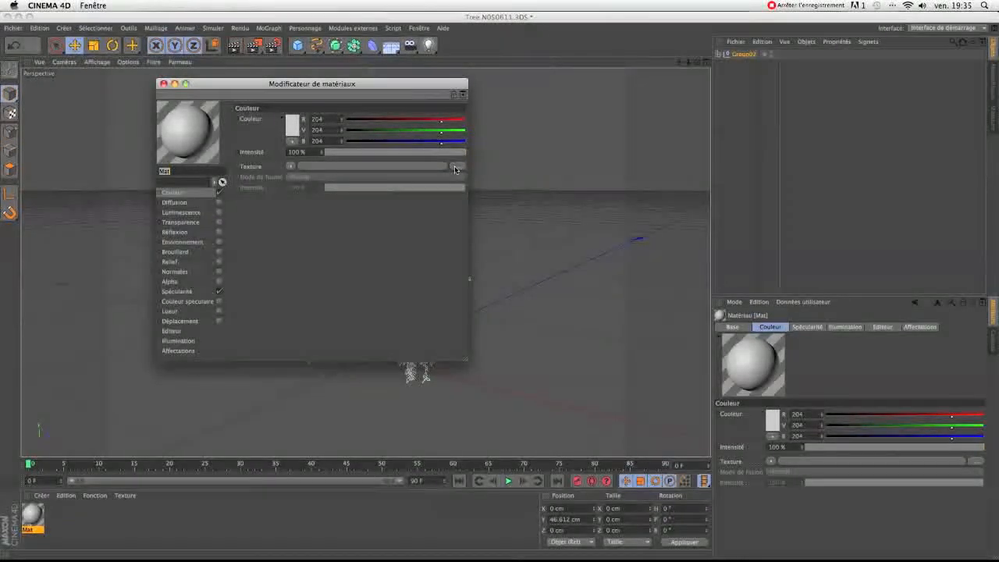
left_click(291, 128)
left_click_drag(270, 99, 275, 132)
left_click(313, 173)
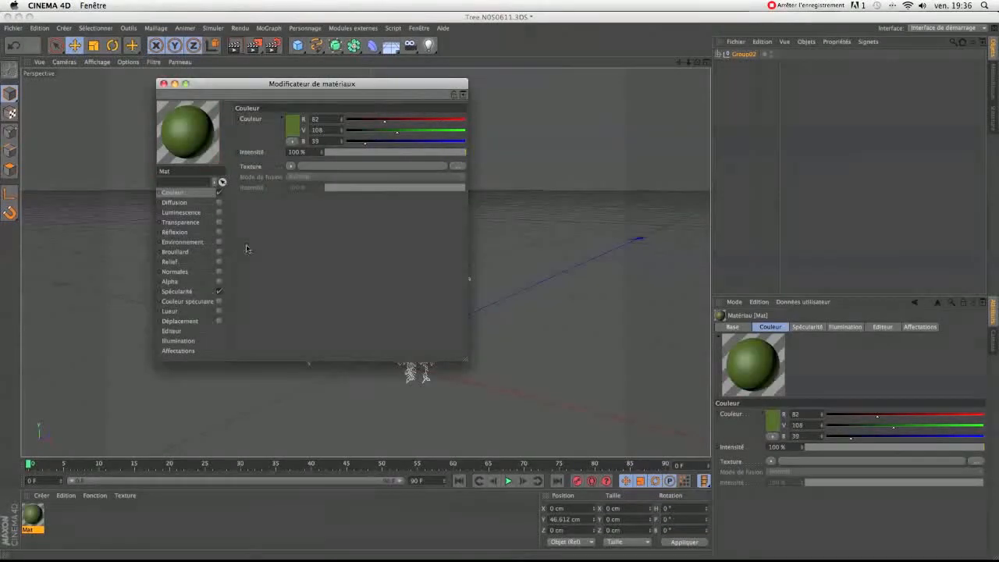
left_click(220, 292)
left_click(163, 84)
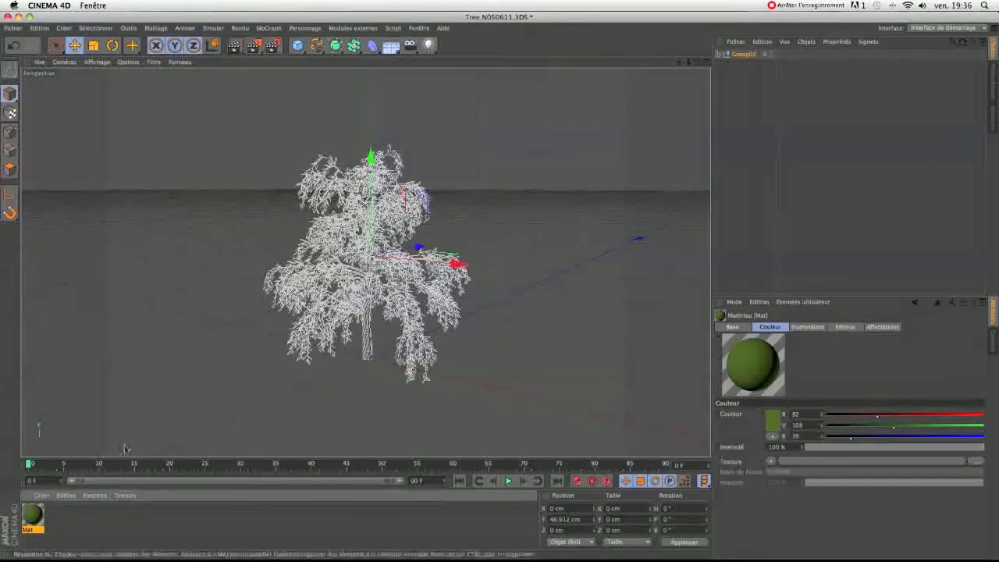
Expand Group02 and apply the green material to the foliage object resurs3d.0.
left_click(717, 55)
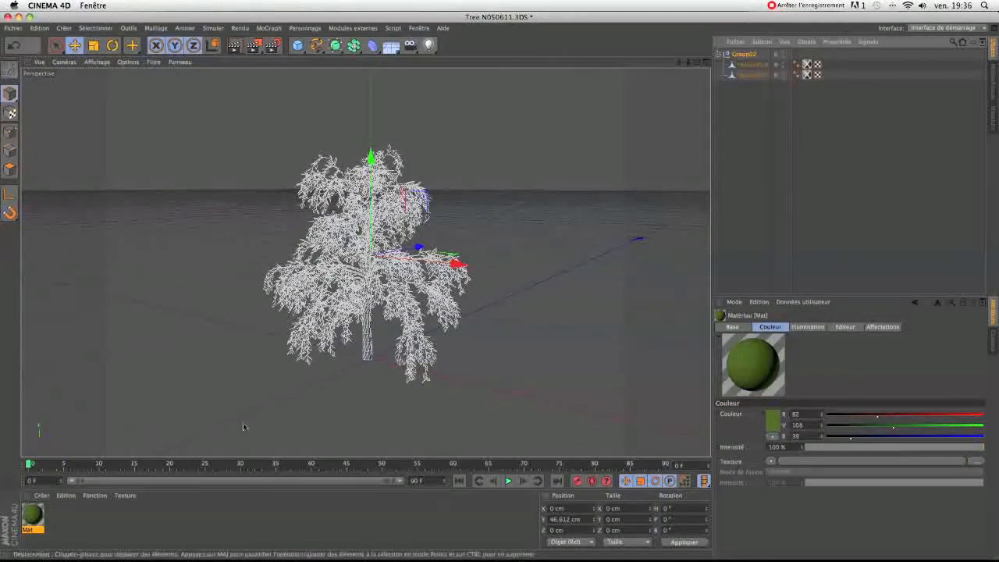
left_click(751, 64)
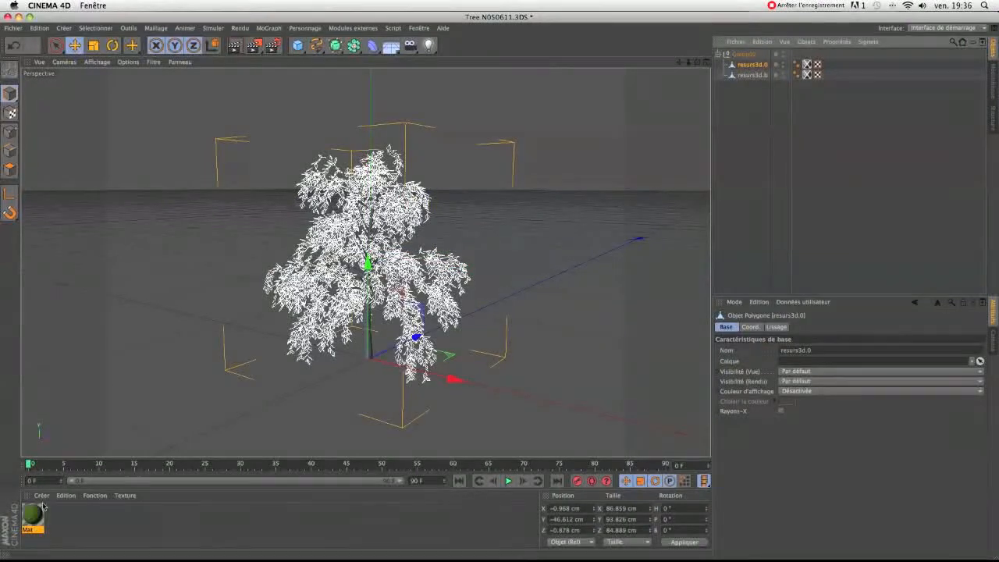
left_click_drag(746, 66, 749, 66)
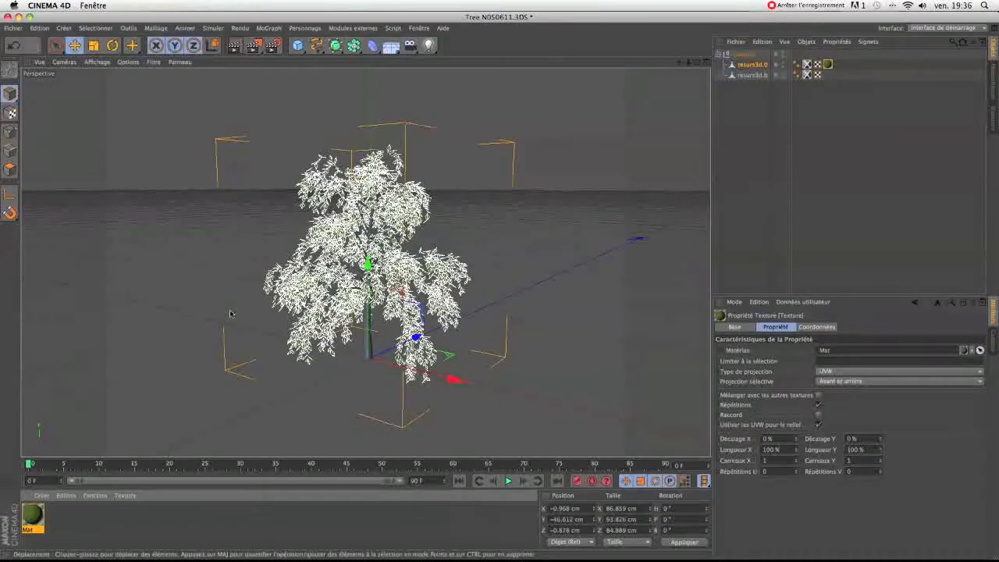
Create a second material with a dark brown bark colour of about hue 38° and disable its specularity.
left_click(42, 496)
left_click(64, 403)
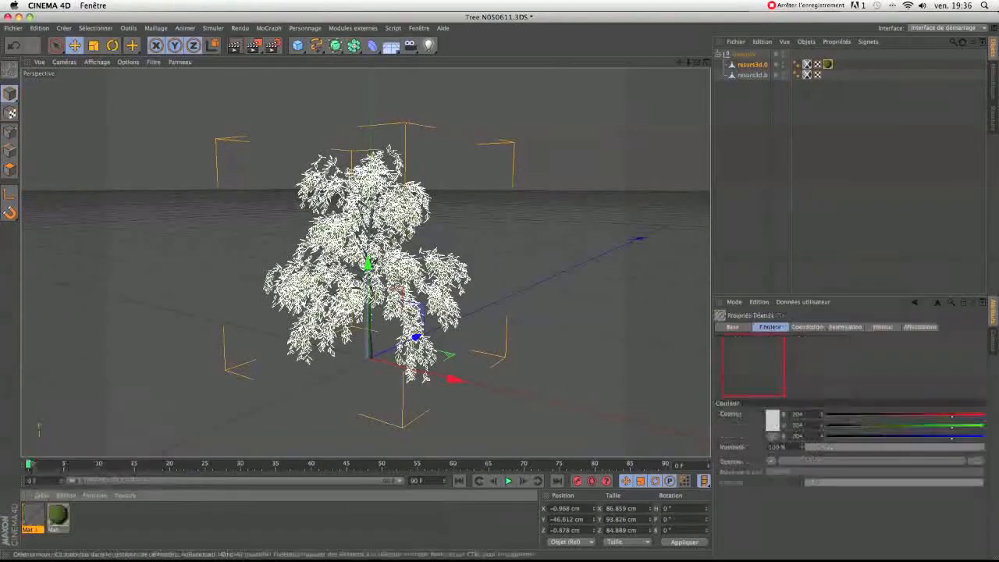
double_click(32, 514)
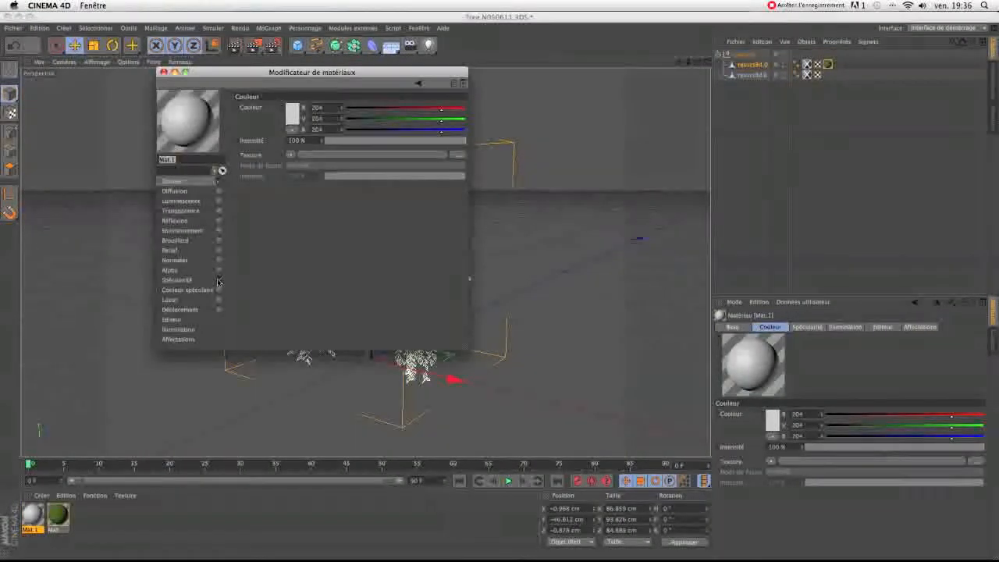
left_click(291, 117)
mouse_move(241, 100)
left_mouse_down()
mouse_move(278, 104)
mouse_move(276, 84)
mouse_move(298, 125)
mouse_move(278, 127)
left_mouse_up()
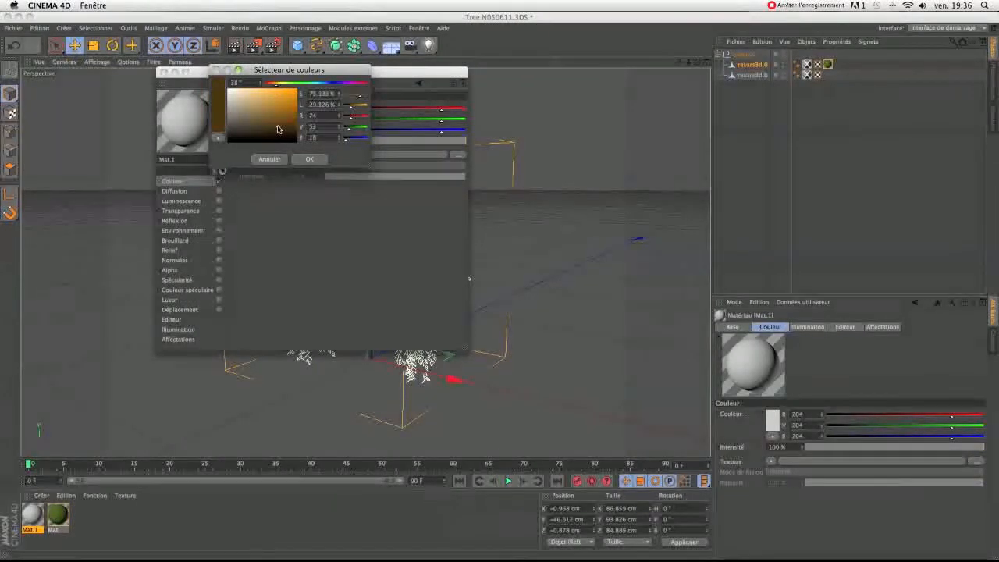
left_click(309, 160)
left_click(164, 72)
Apply the brown material to the trunk object resurs3d.b and render the perspective view.
left_click_drag(33, 513, 748, 76)
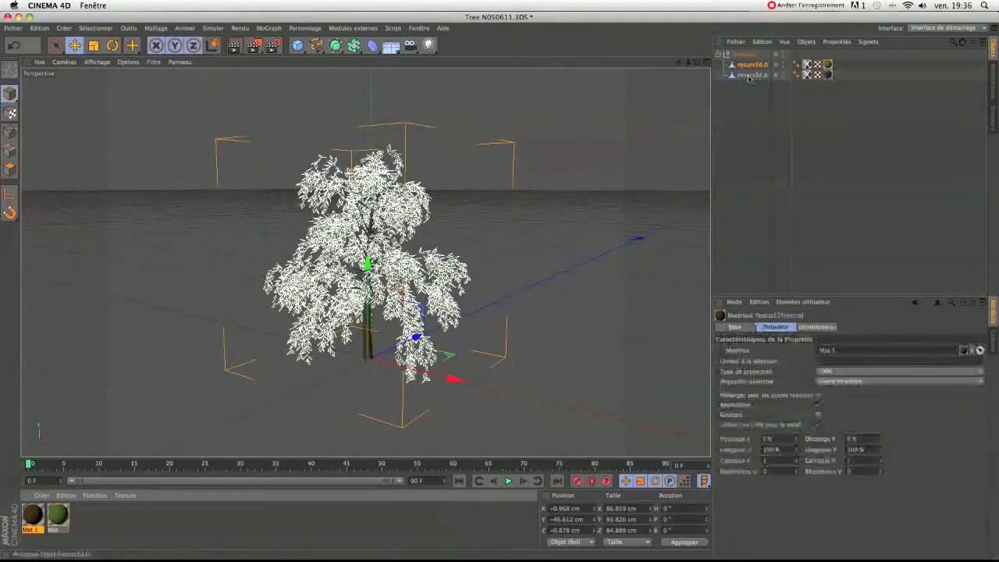
left_click(236, 47)
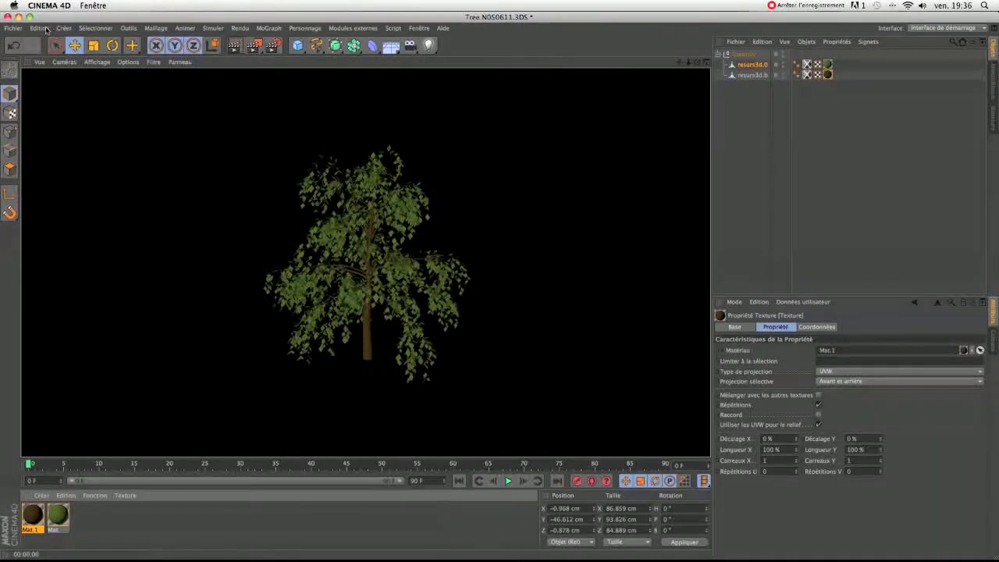
left_click(14, 28)
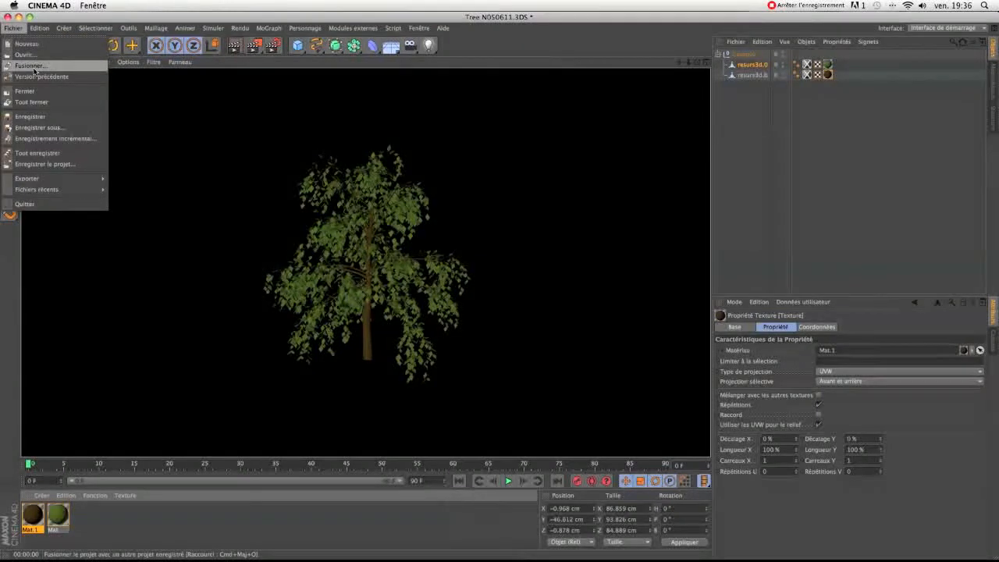
left_click(750, 151)
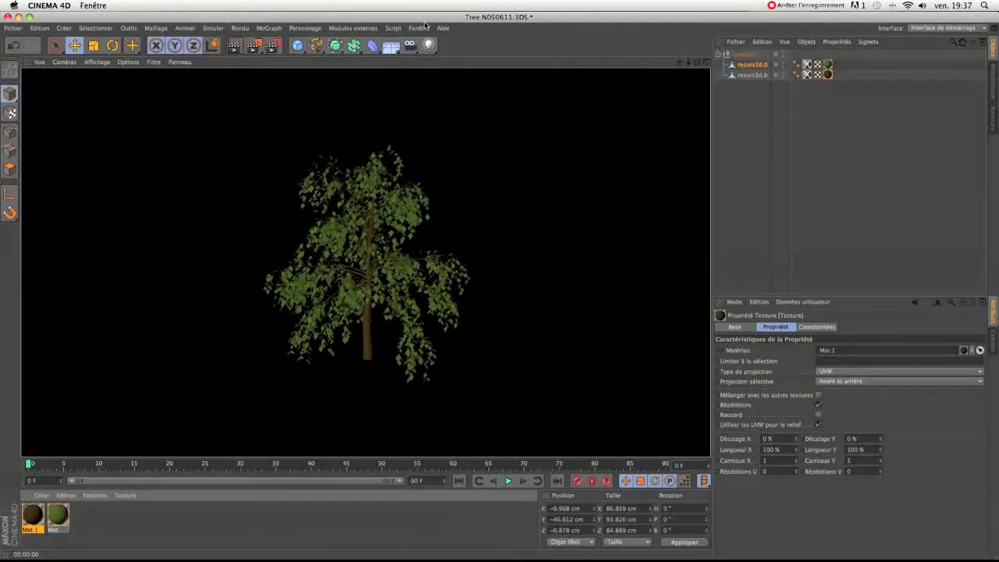
Remove the leftover texture tags of the deleted materials from both tree objects and collapse Group02.
left_click_drag(810, 95, 805, 64)
key("Delete")
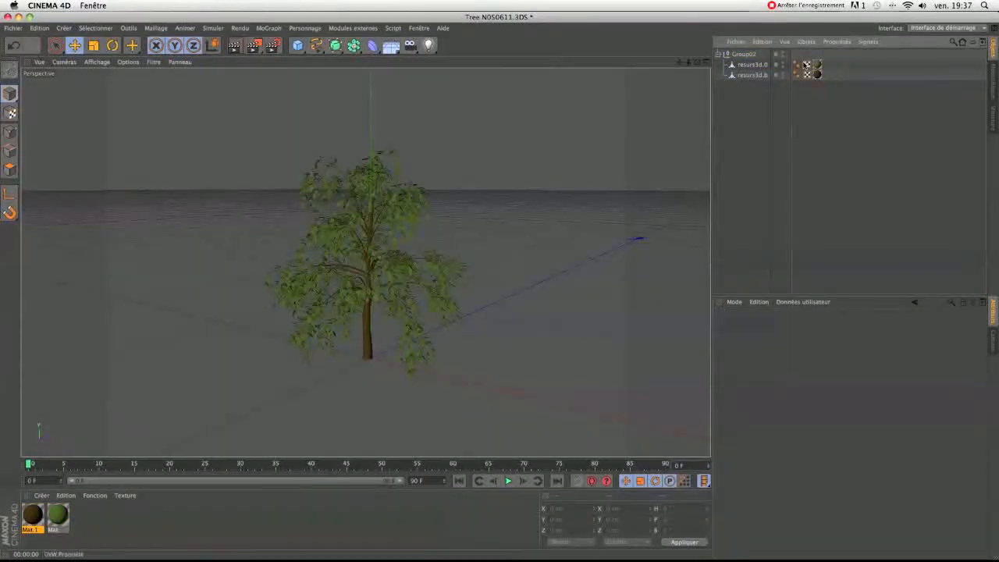
left_click_drag(697, 63, 365, 262)
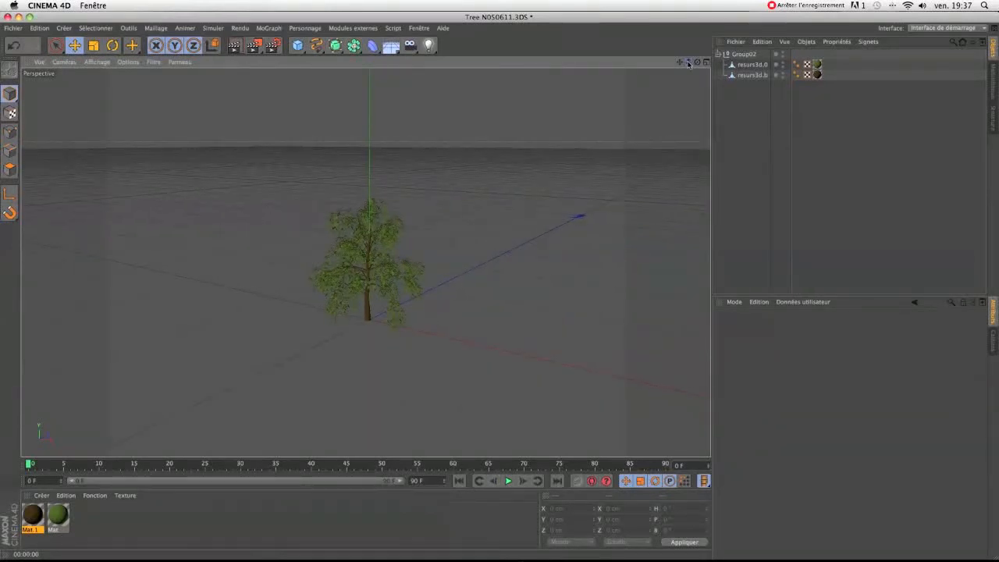
left_click_drag(688, 64, 365, 263)
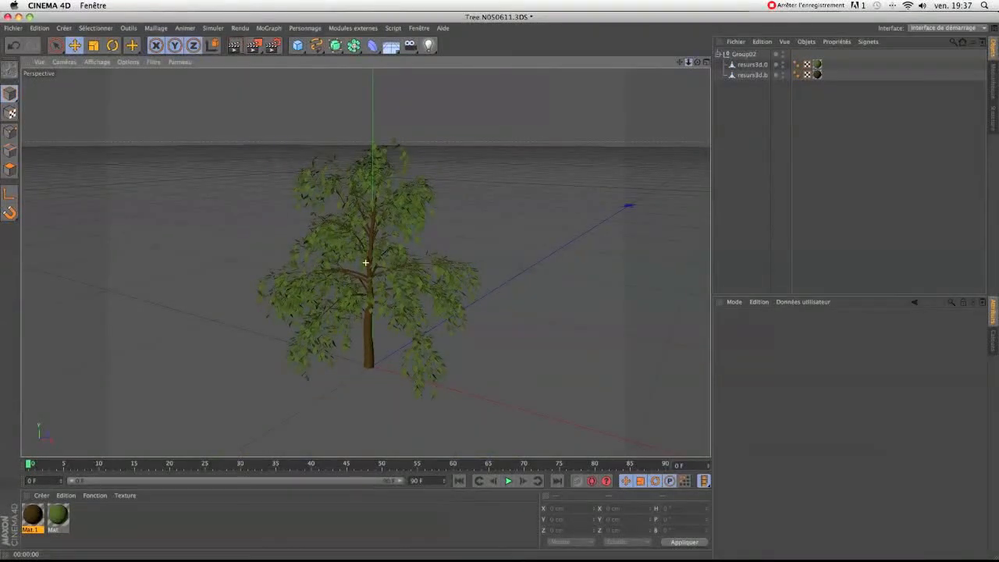
left_click(718, 53)
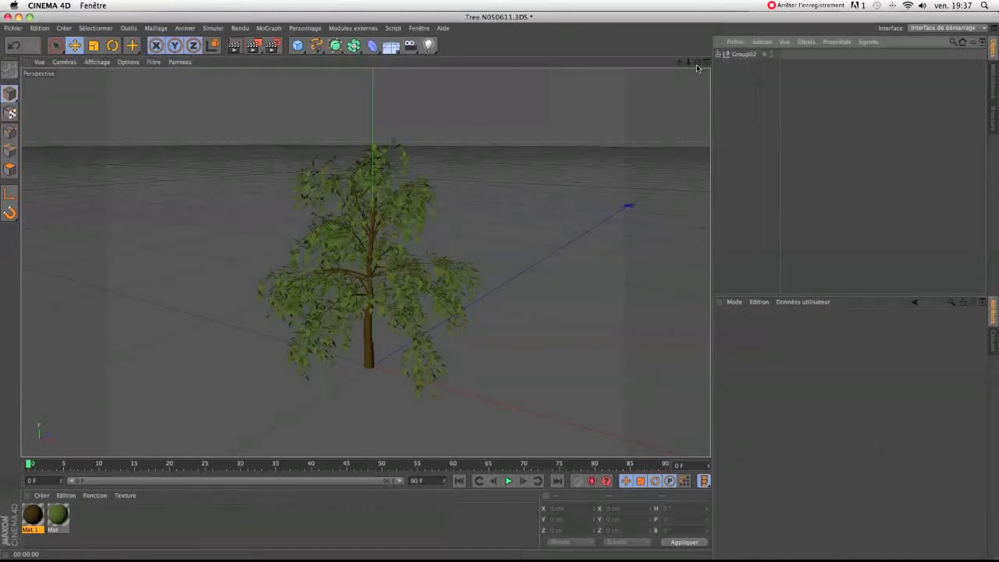
left_click_drag(697, 64, 364, 261)
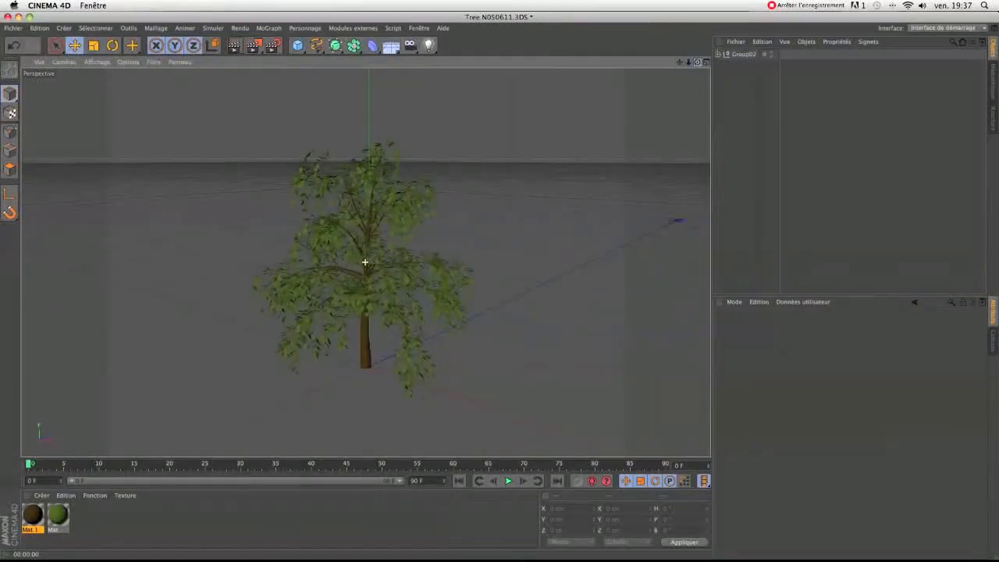